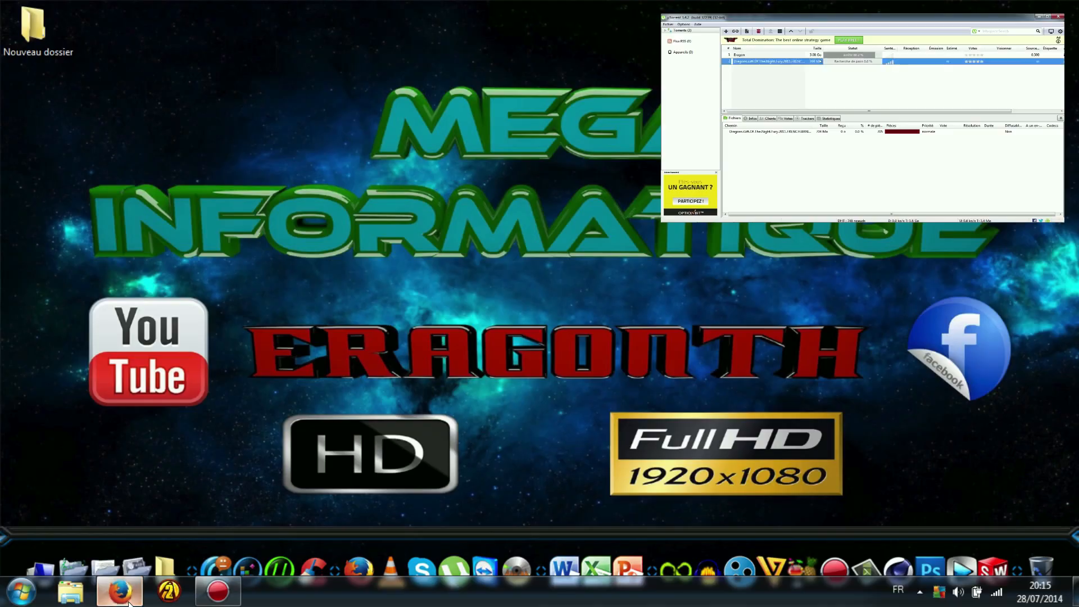
# View the account ratio on the T411 site, and switch Ratio Master's interface language to French
pyautogui.click(129, 602)
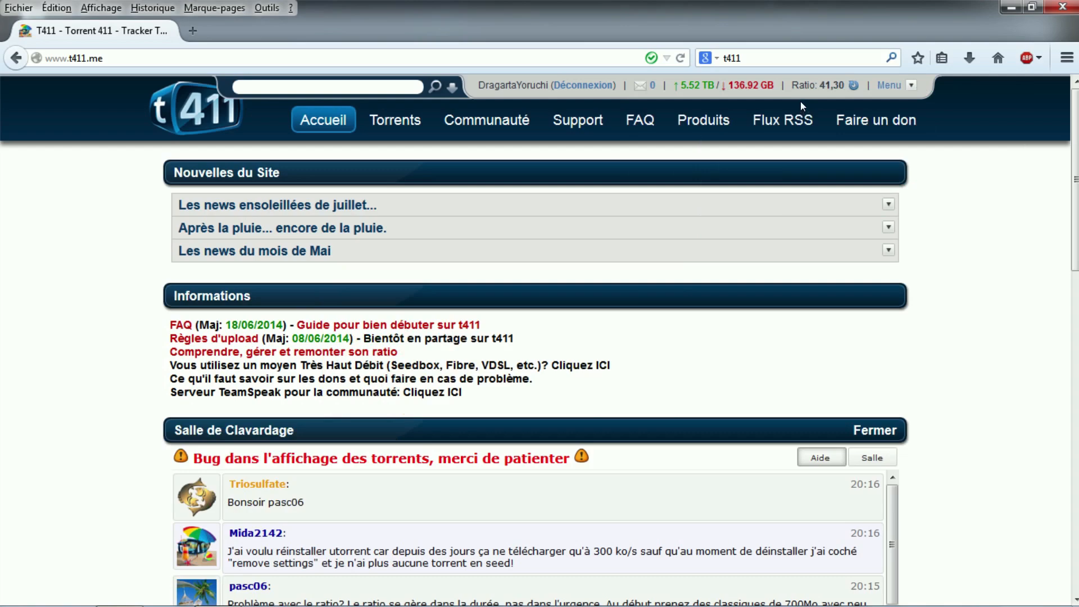
pyautogui.click(1011, 6)
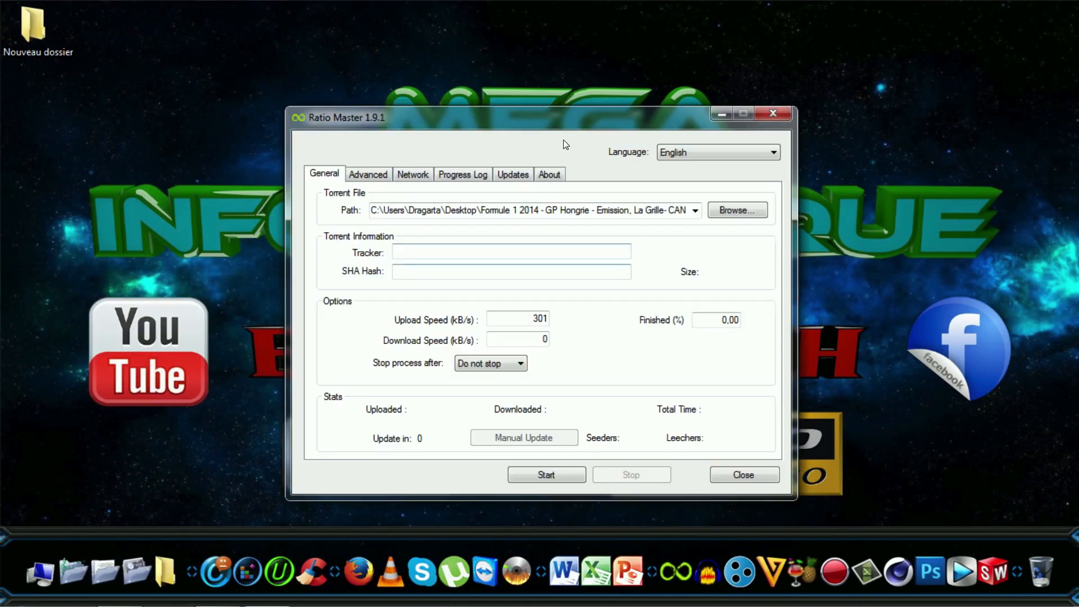
pyautogui.moveTo(545, 111); pyautogui.dragTo(543, 58)
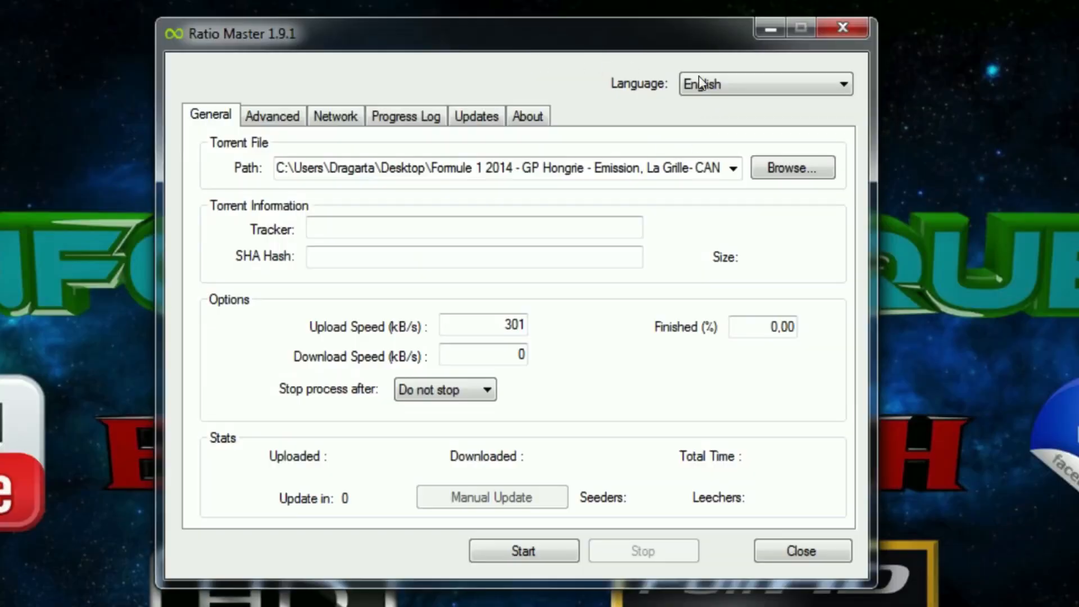
pyautogui.click(735, 85)
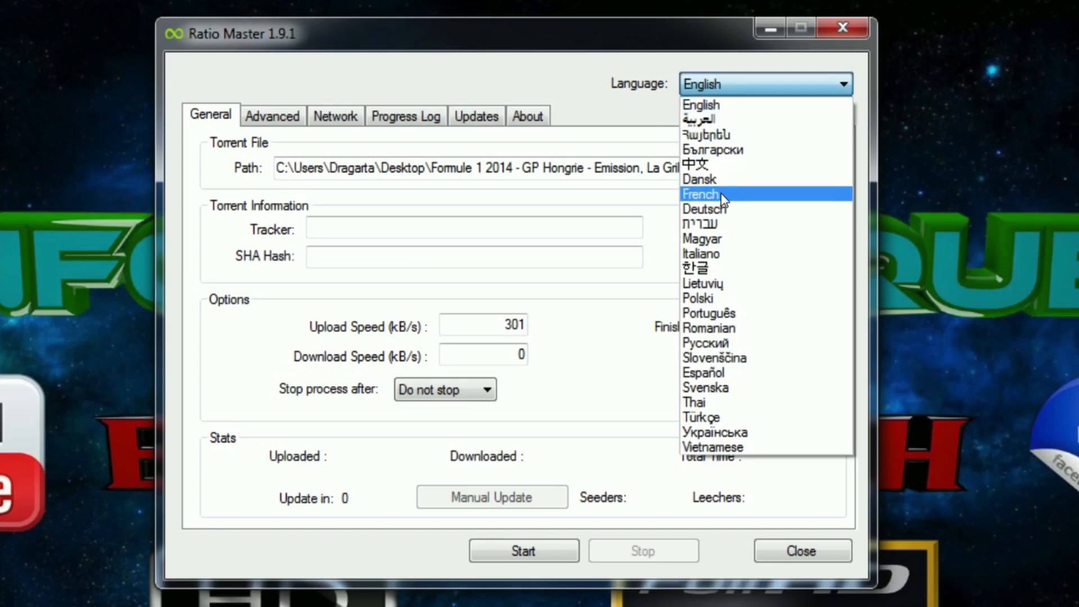
pyautogui.click(723, 199)
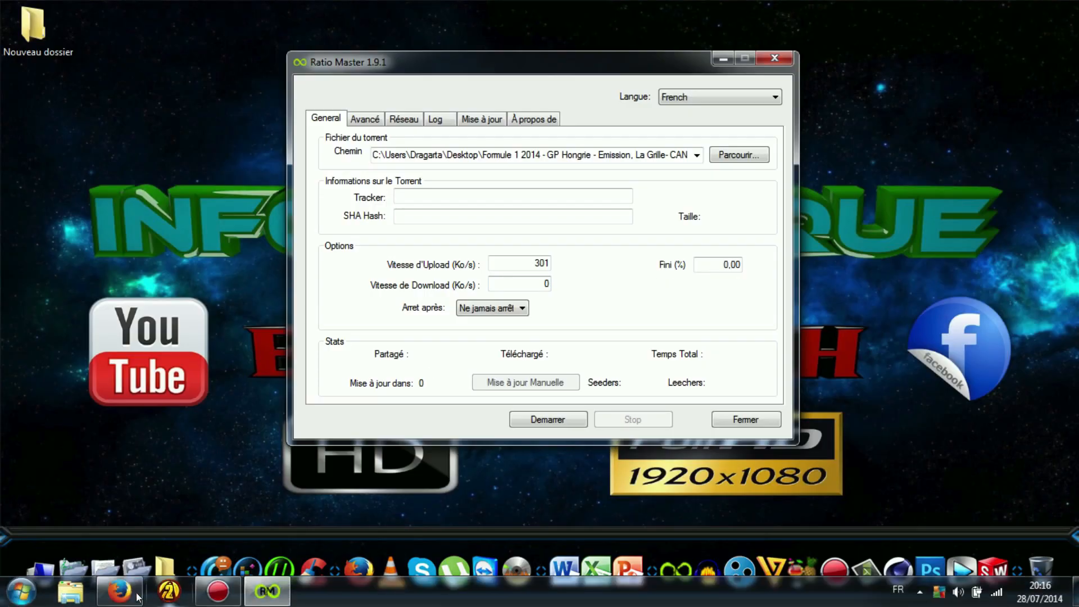
# On the T411 site in Firefox, list the torrents without seeders and open the Arsenal Season Review 2013-2014 page
pyautogui.click(126, 596)
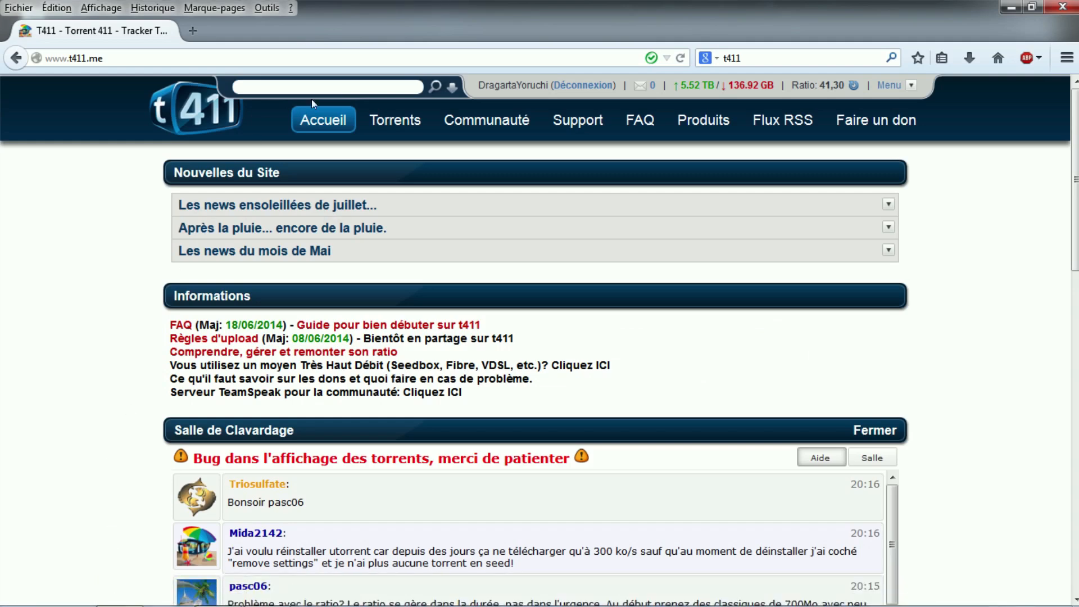
pyautogui.moveTo(396, 124)
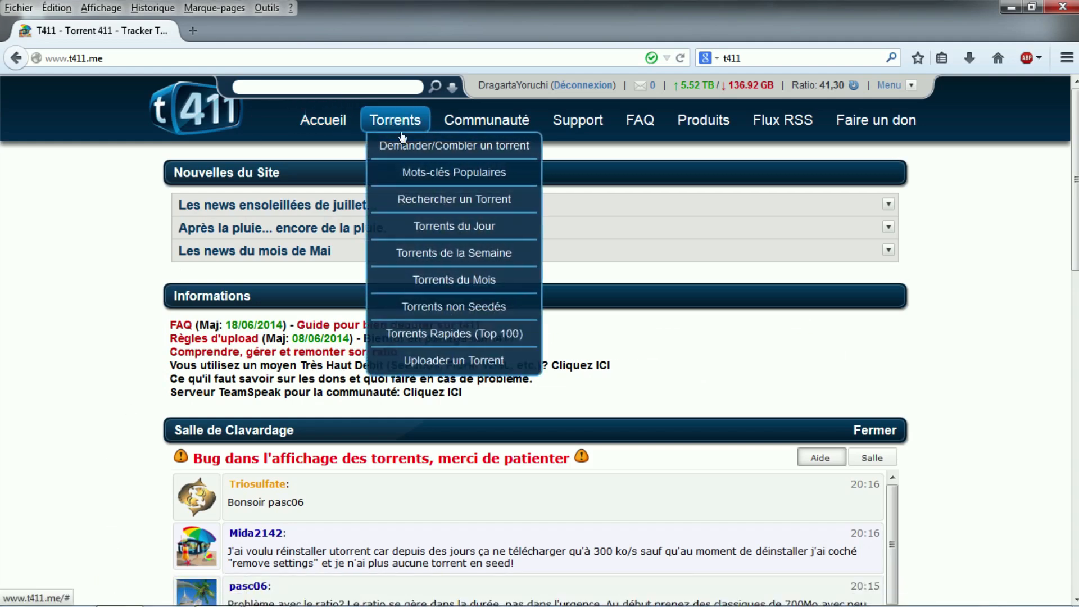
pyautogui.click(419, 306)
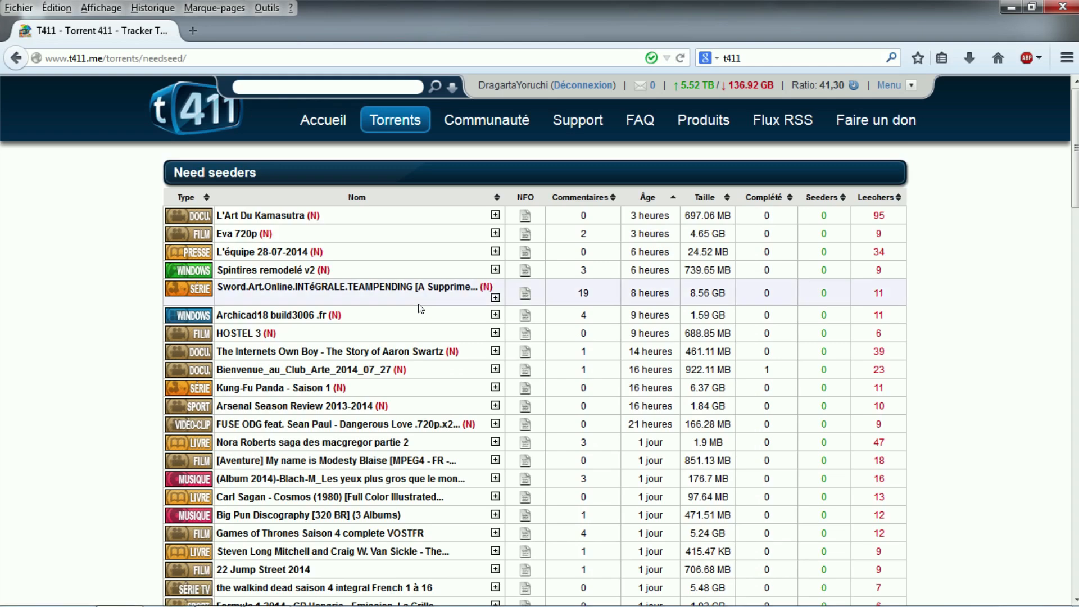
pyautogui.scroll(-3, 419, 308)
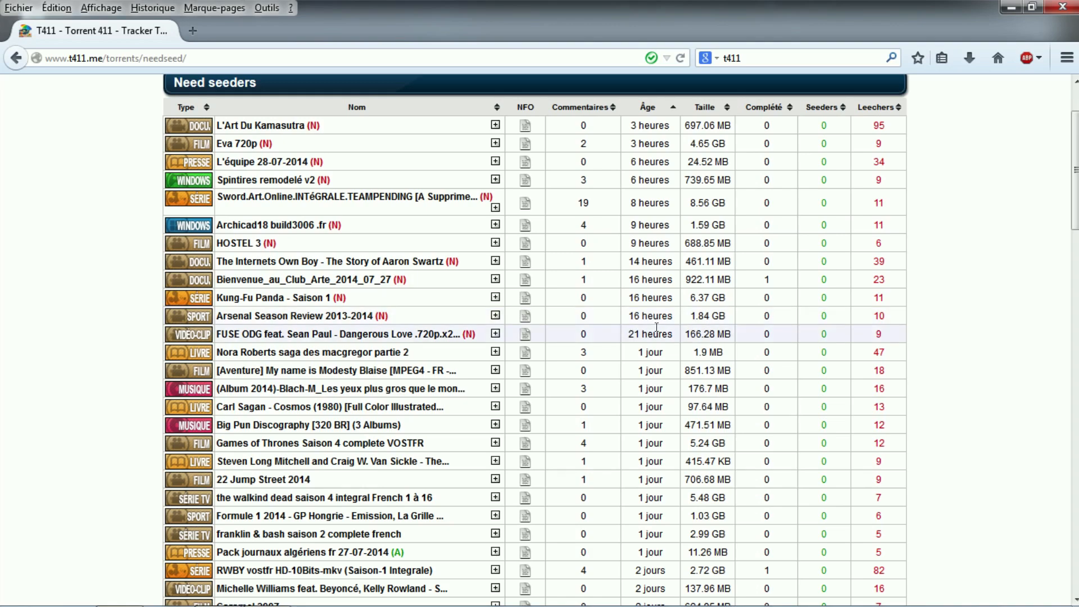
pyautogui.click(257, 318)
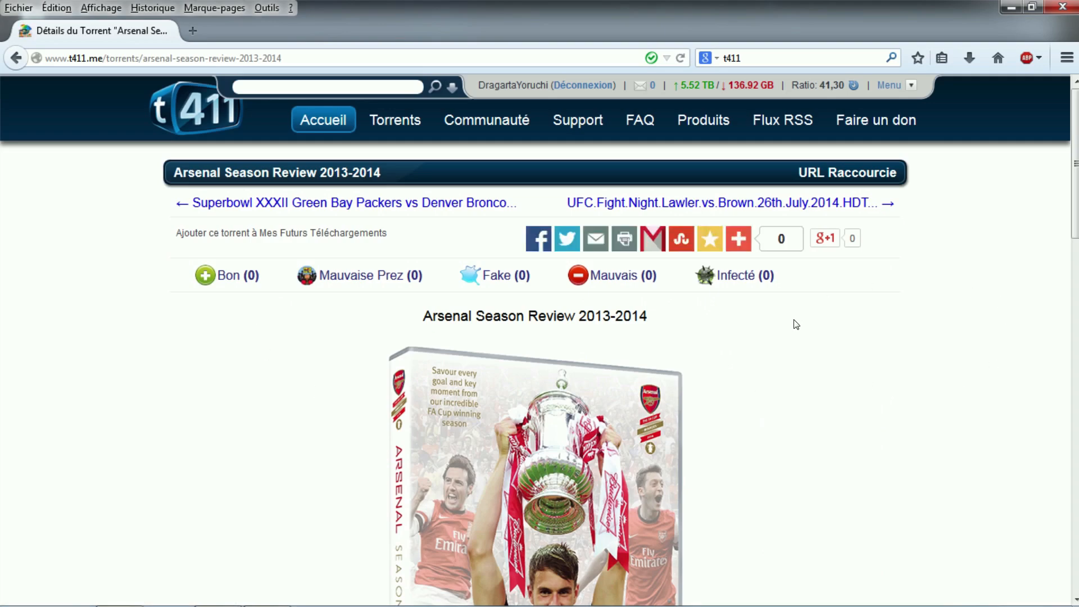
# Download the Arsenal Season Review 2013-2014 torrent and save the .torrent file to disk
pyautogui.scroll(-10, 762, 348)
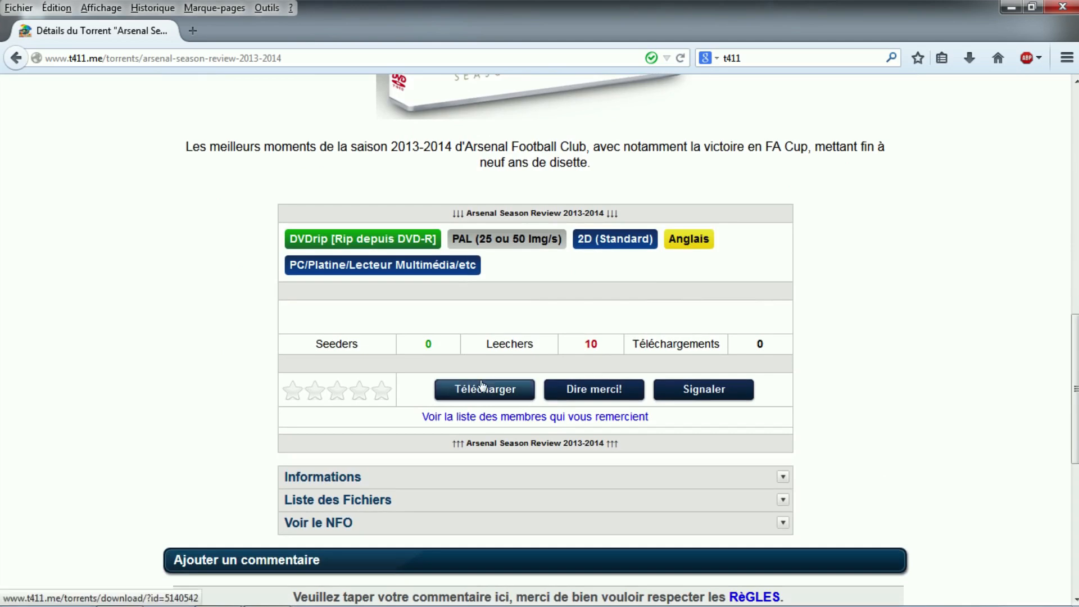
pyautogui.click(482, 388)
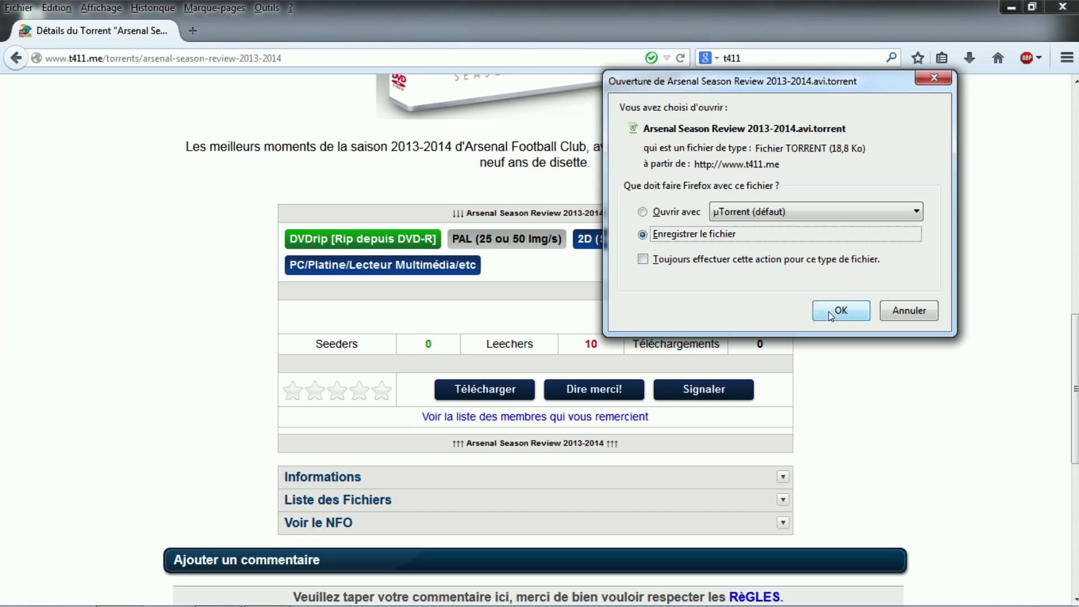
pyautogui.click(829, 311)
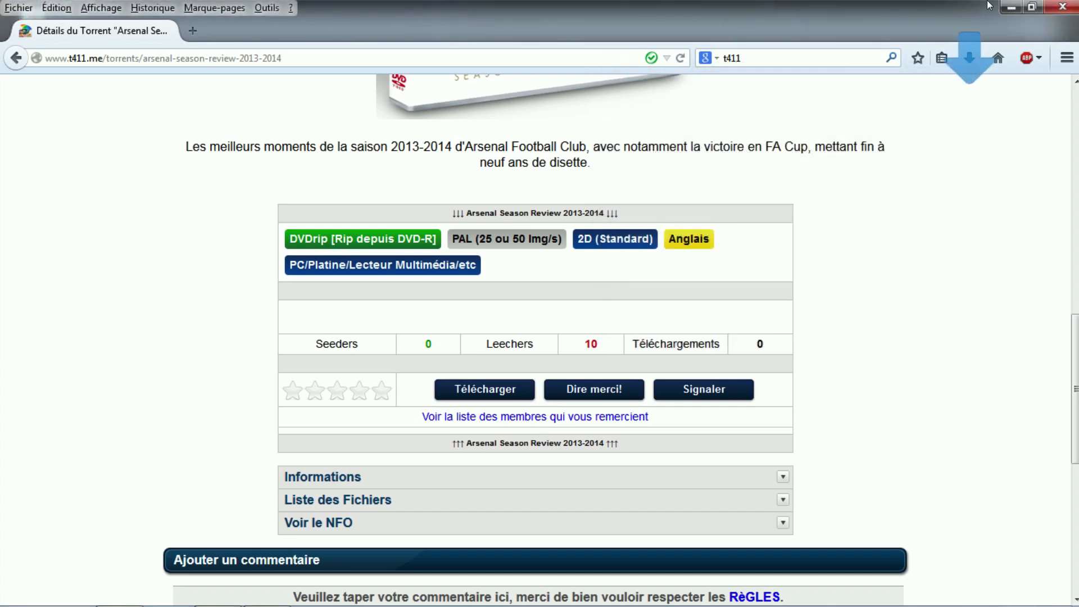
# Load the Arsenal Season Review torrent file from the desktop into Ratio Master
pyautogui.click(1009, 6)
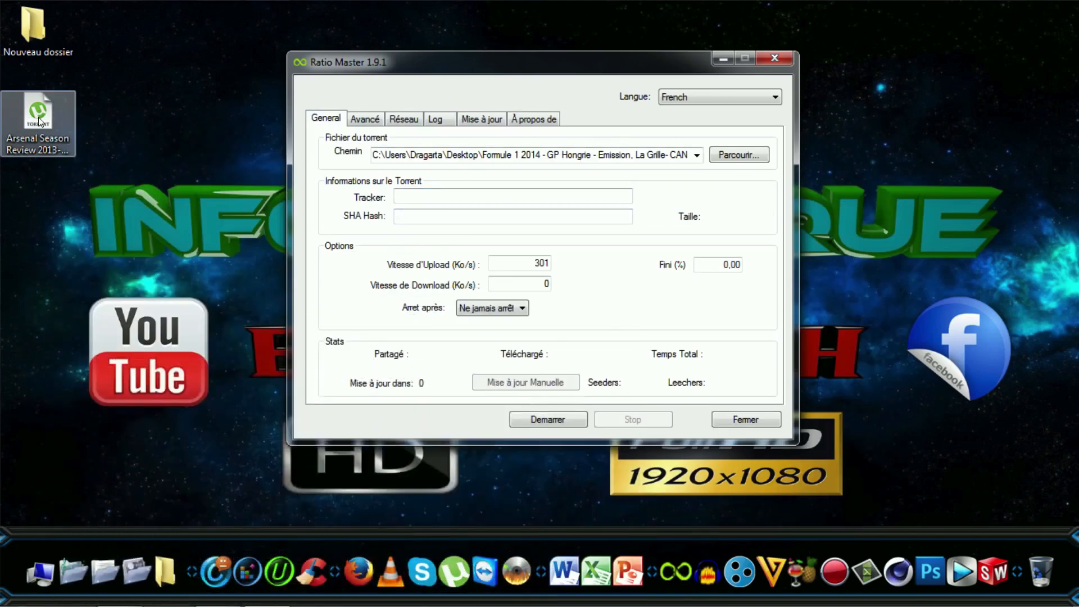
pyautogui.moveTo(38, 117); pyautogui.dragTo(172, 120)
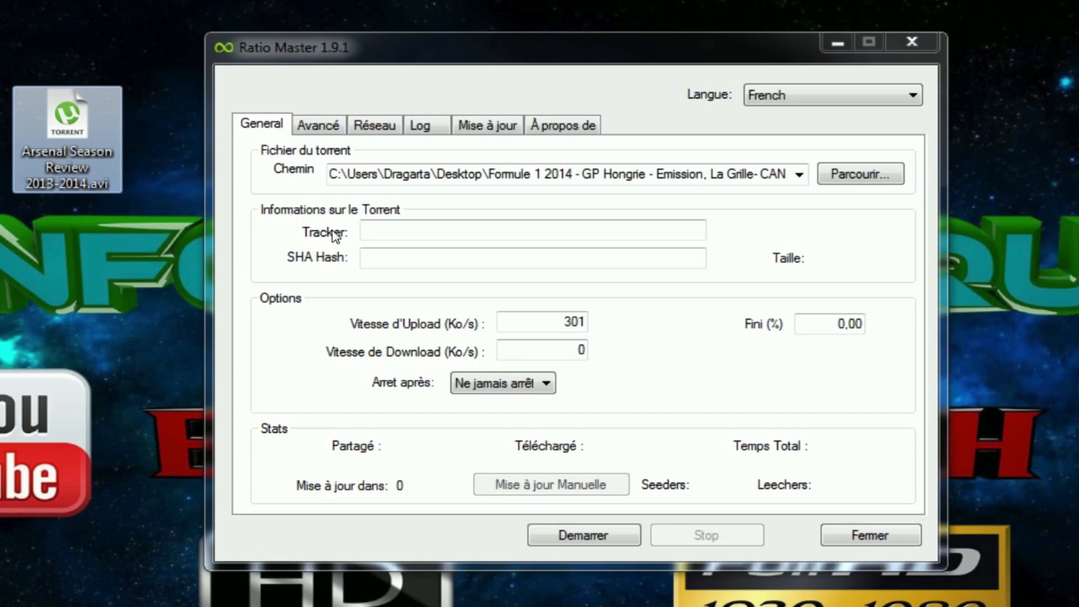
pyautogui.moveTo(66, 164); pyautogui.dragTo(462, 232)
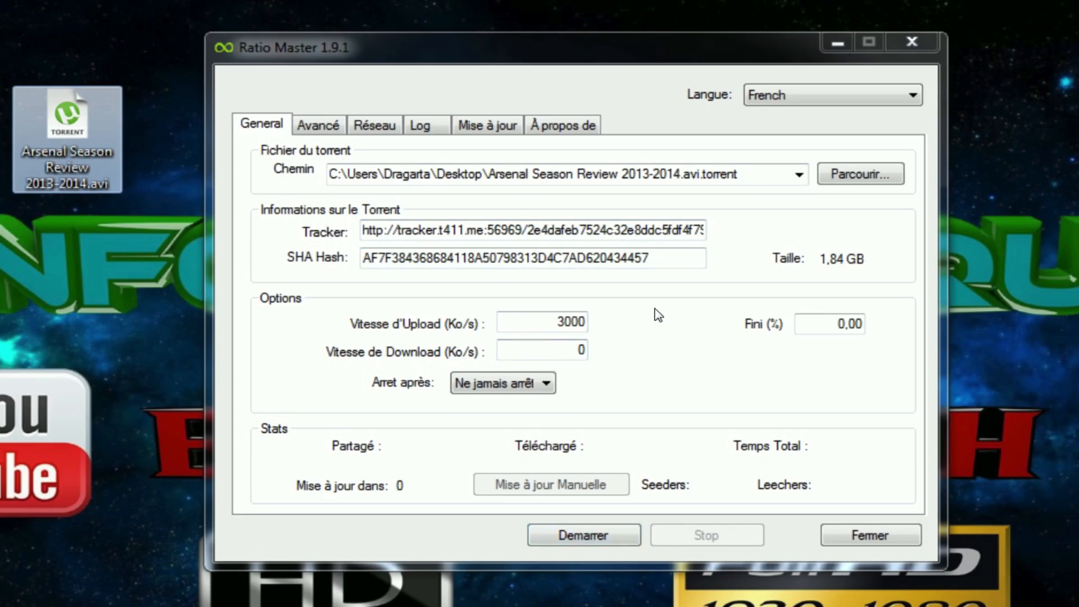
# Try upload speeds of 4500 and 10 Ko/s for the loaded torrent, looking at the advanced settings in between
pyautogui.click(525, 318)
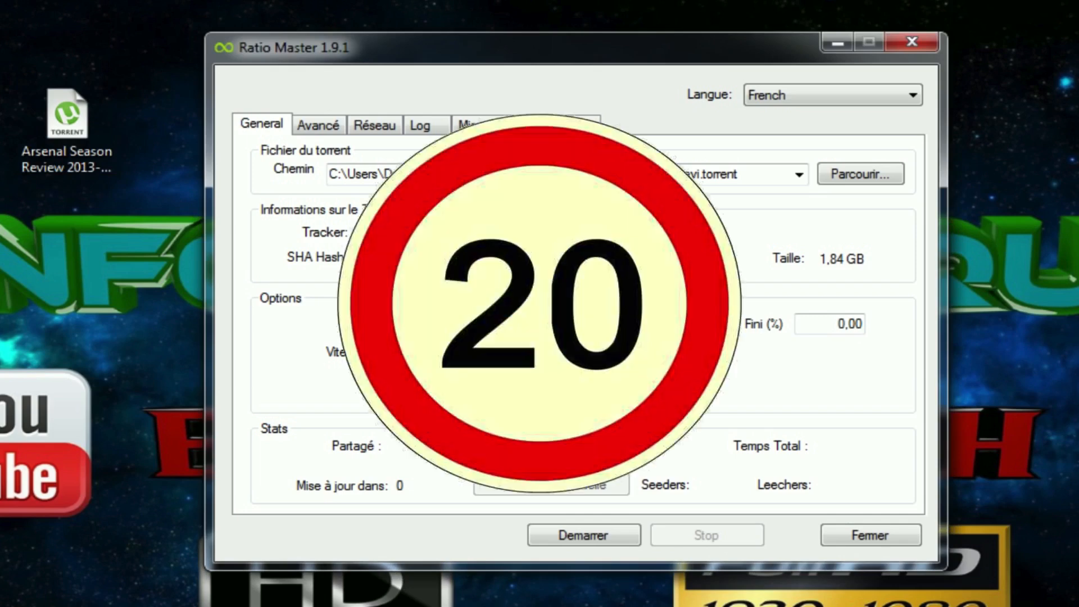
pyautogui.write('4500')
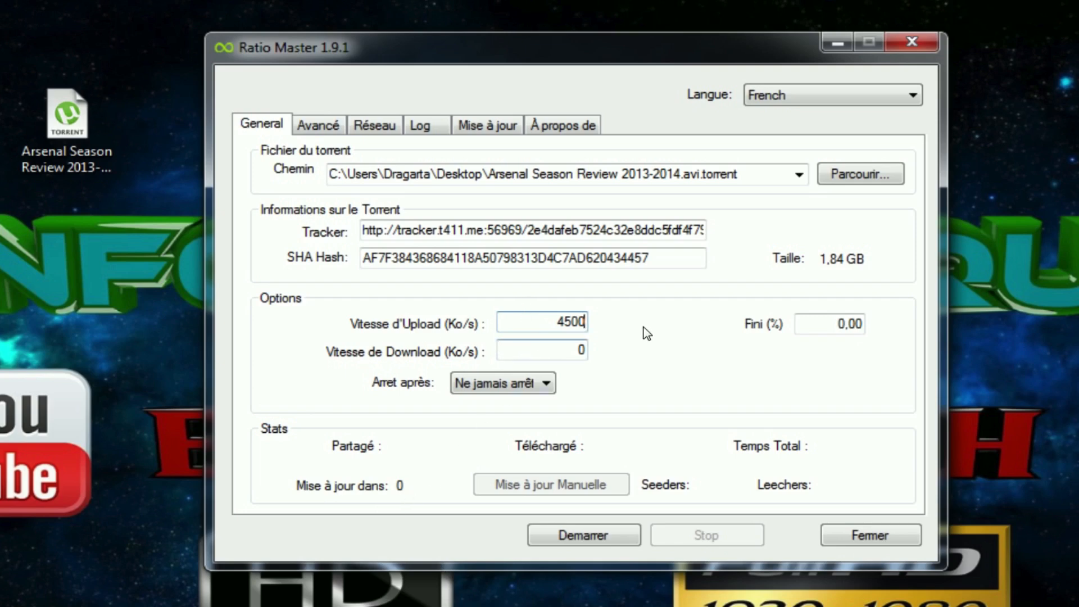
pyautogui.moveTo(366, 447)
pyautogui.click(316, 128)
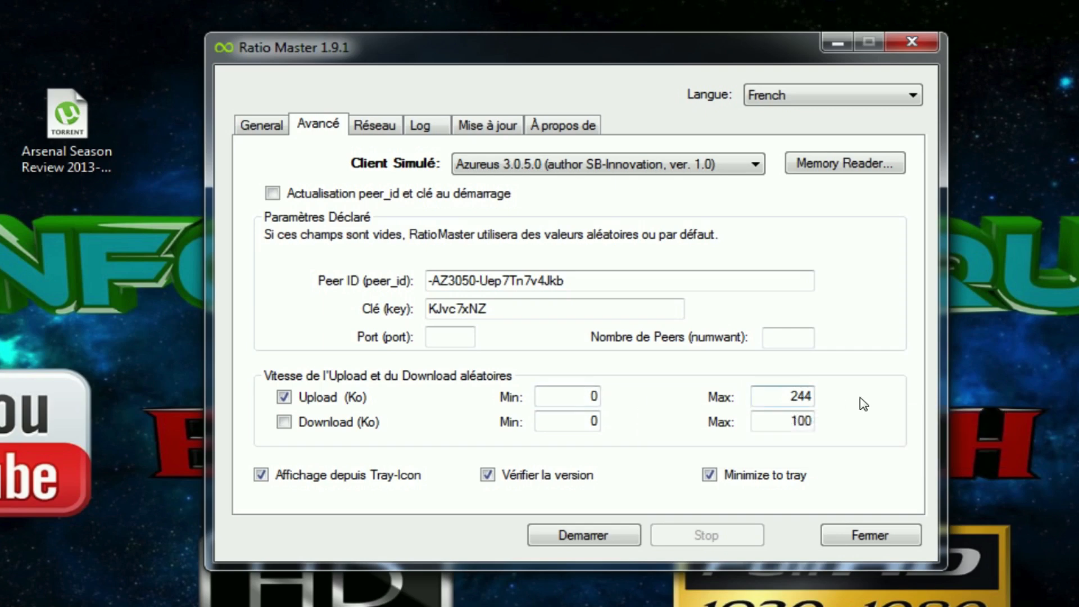
pyautogui.click(269, 131)
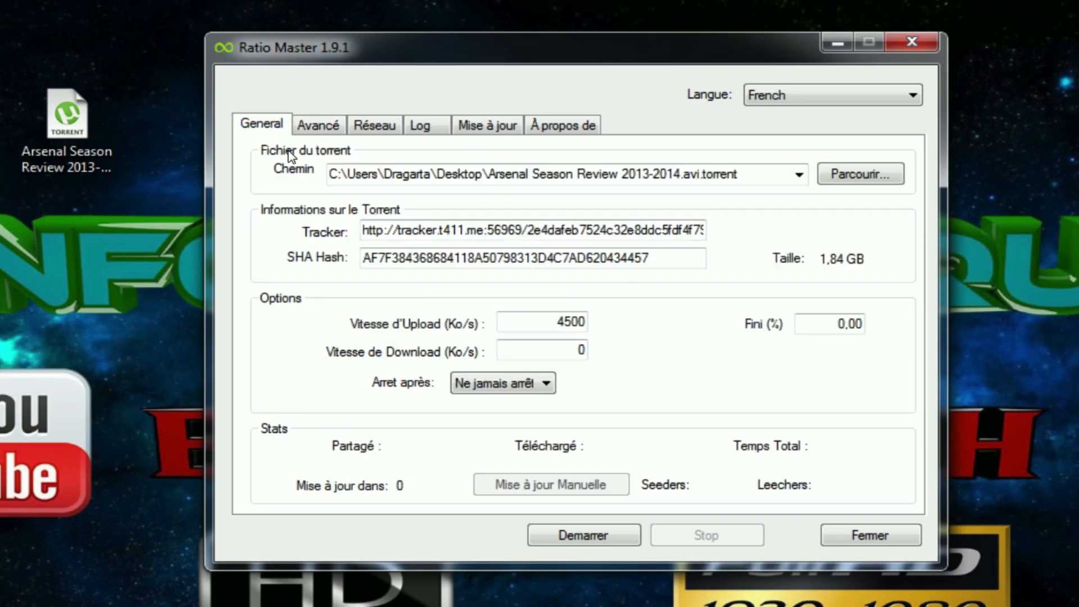
pyautogui.doubleClick(531, 325)
pyautogui.write('10')
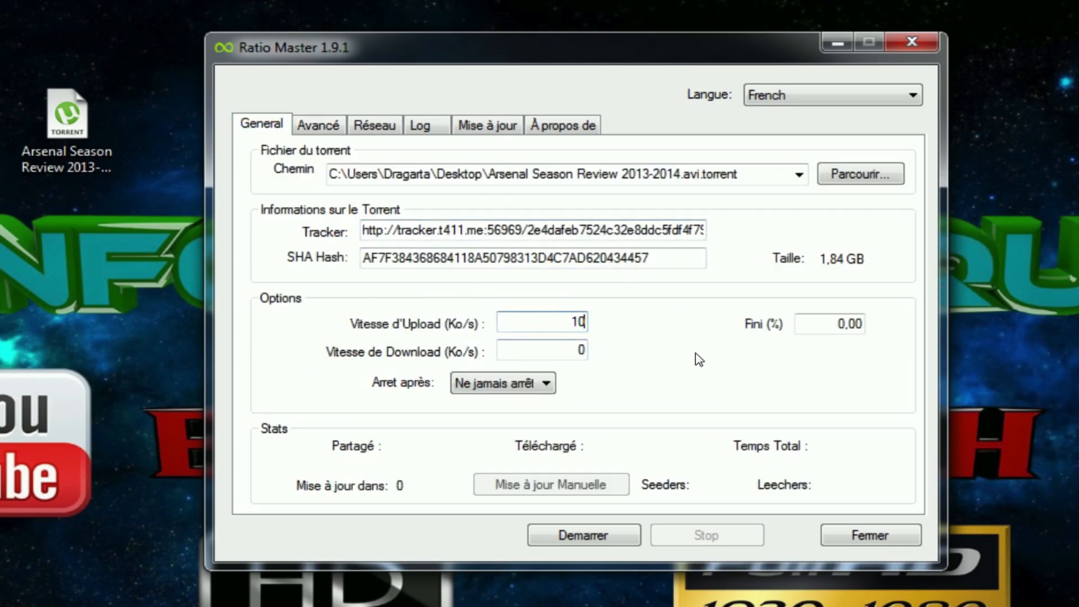
# Set the random upload speed range in the advanced settings to a minimum of 2950 and a maximum of 3000 Ko
pyautogui.click(313, 130)
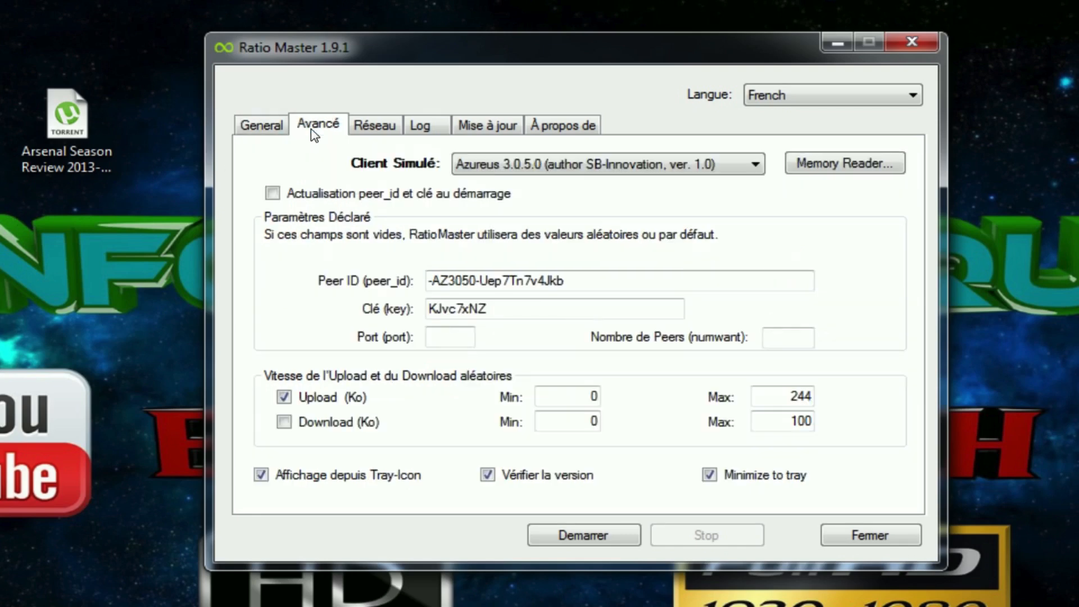
pyautogui.doubleClick(573, 398)
pyautogui.write('2950')
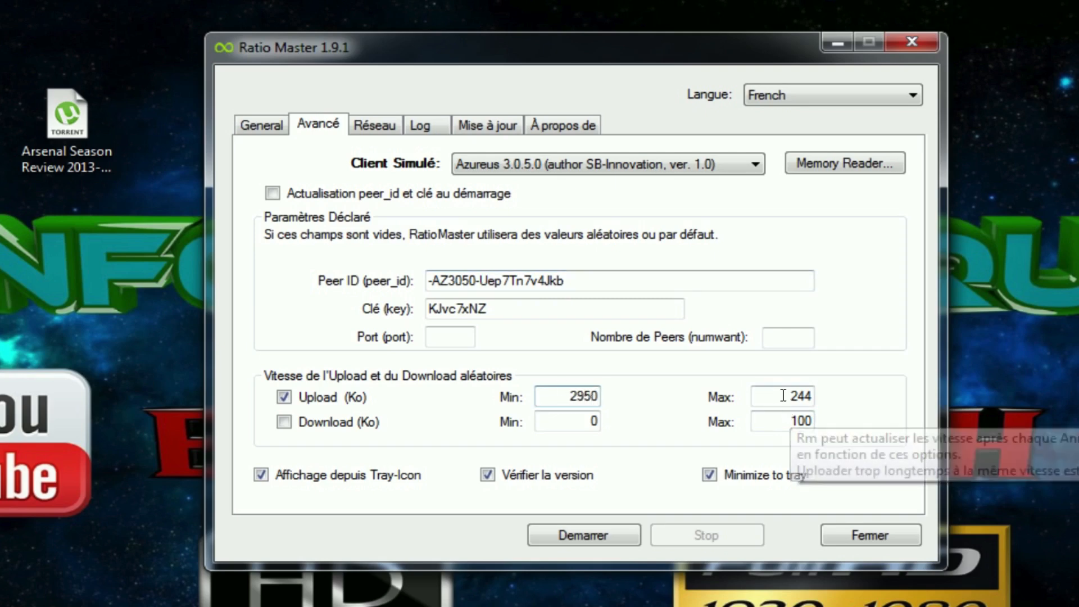
pyautogui.press('Tab')
pyautogui.write('300')
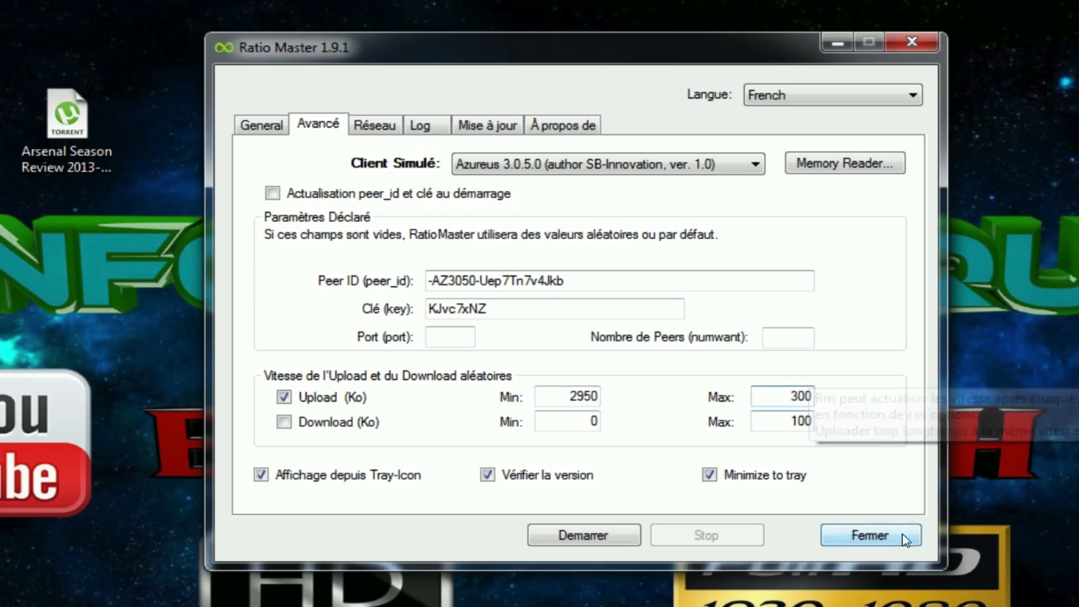
pyautogui.write('0')
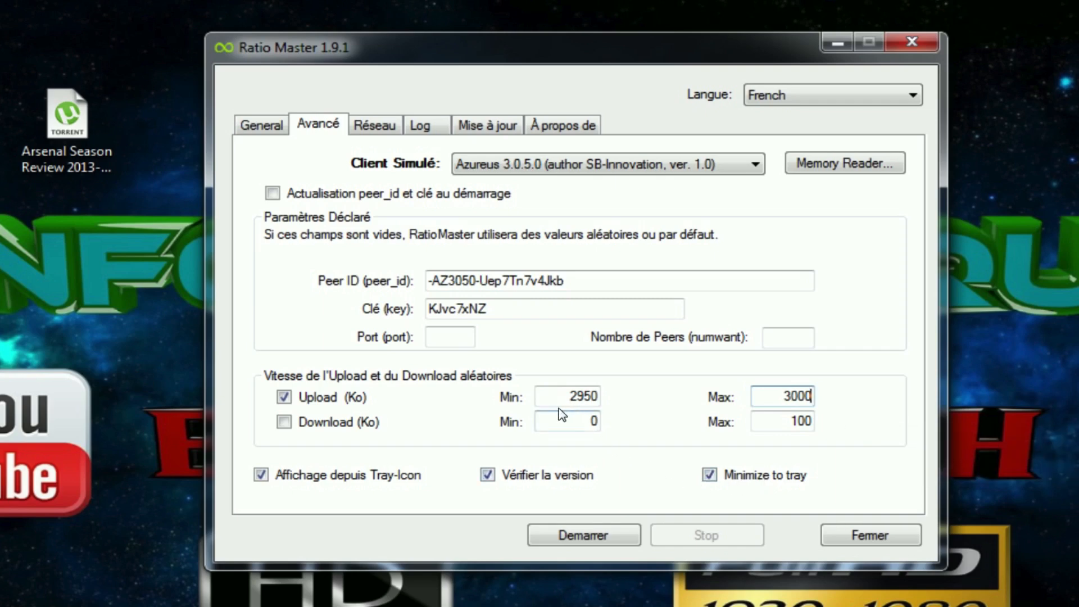
# Set the random upload speed range to 3000–4500 Ko and choose Azureus 3.0.5.0 as the simulated client
pyautogui.moveTo(552, 396); pyautogui.dragTo(666, 393)
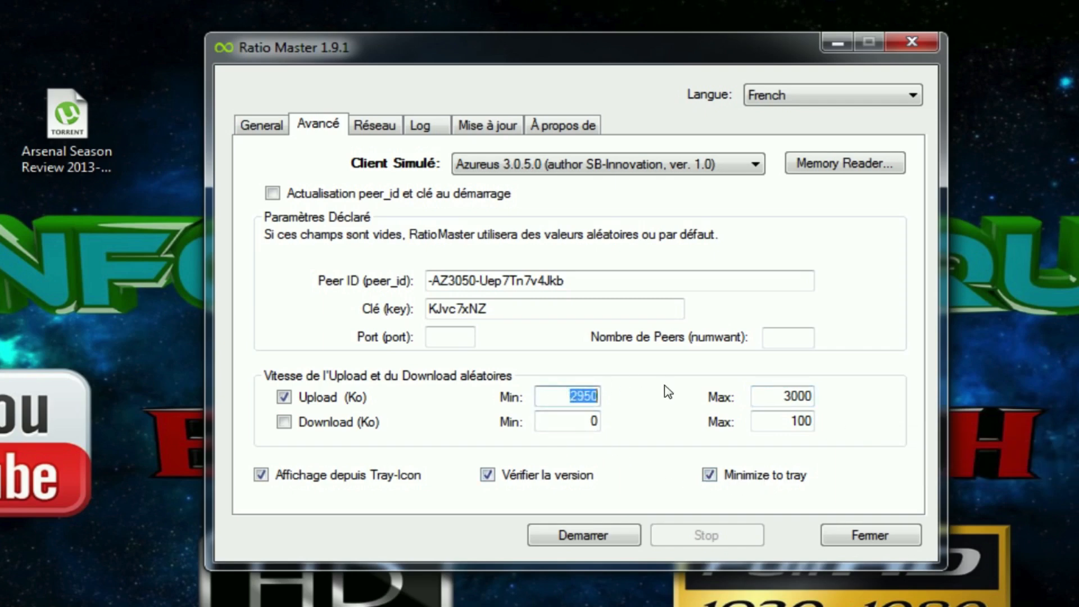
pyautogui.write('3000')
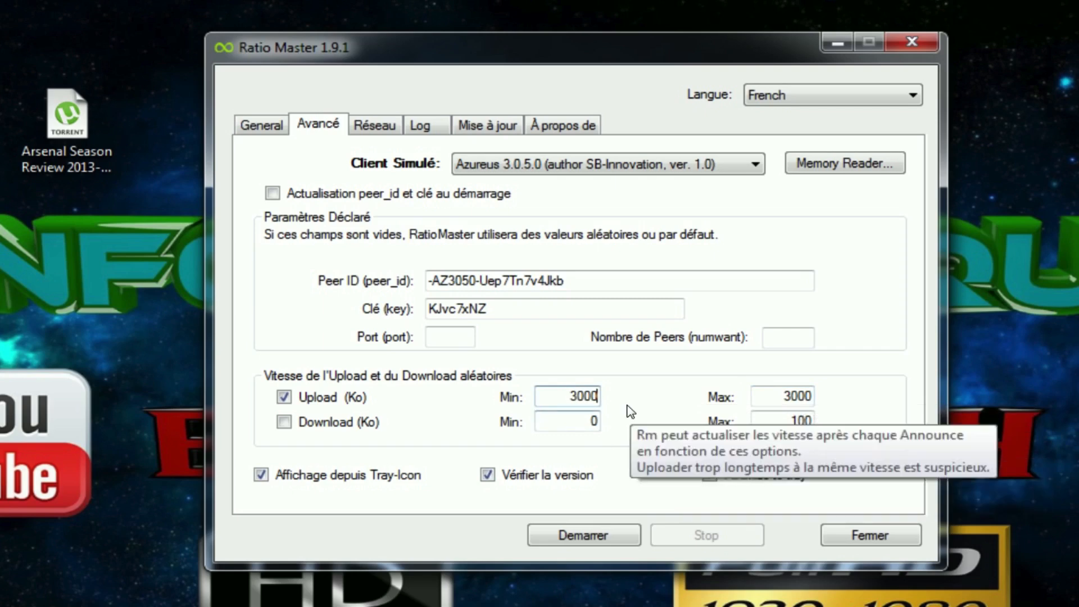
pyautogui.moveTo(756, 396); pyautogui.dragTo(946, 404)
pyautogui.write('4500')
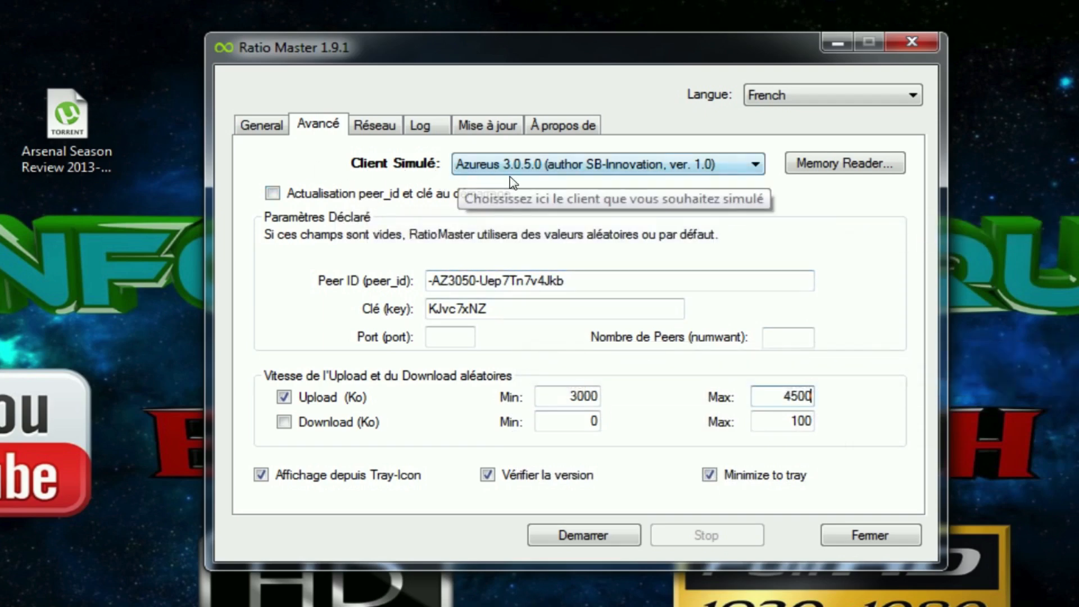
pyautogui.click(531, 168)
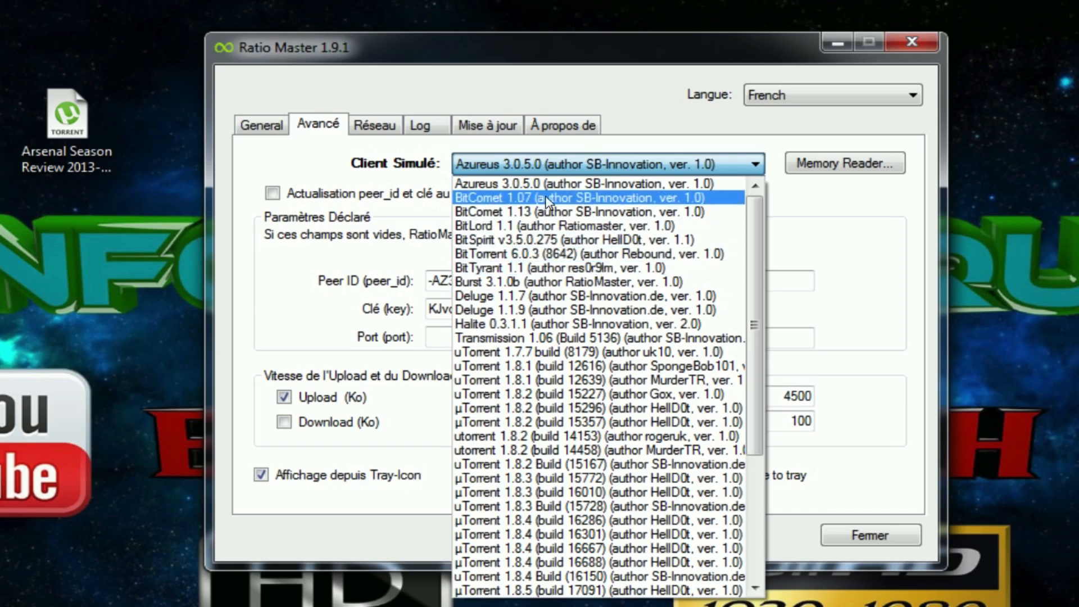
pyautogui.click(565, 185)
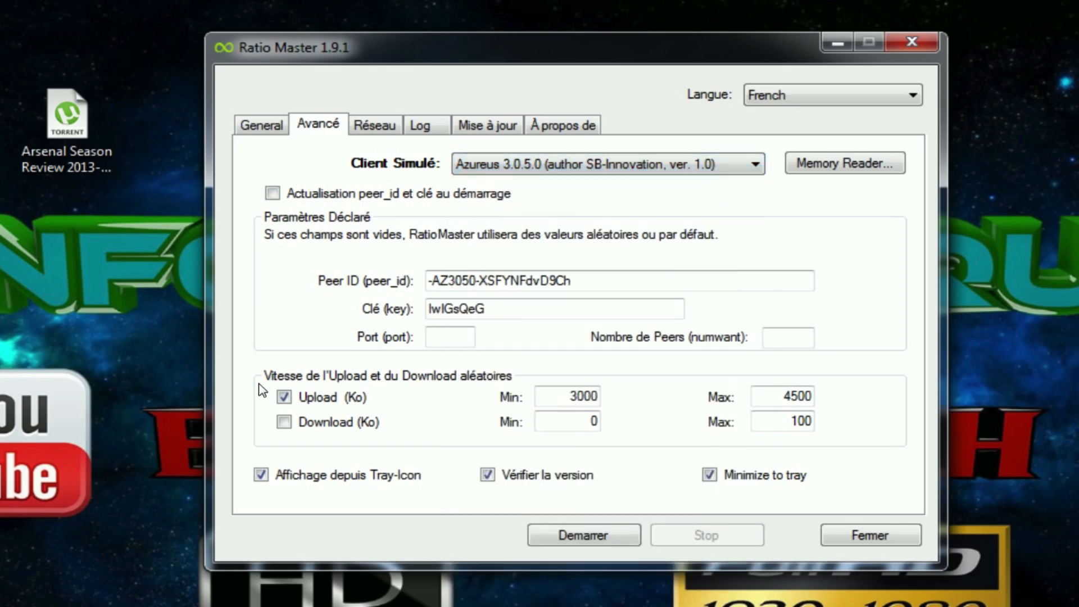
# Set the general upload speed to 3000 Ko/s and start the simulated upload
pyautogui.click(268, 127)
pyautogui.doubleClick(537, 321)
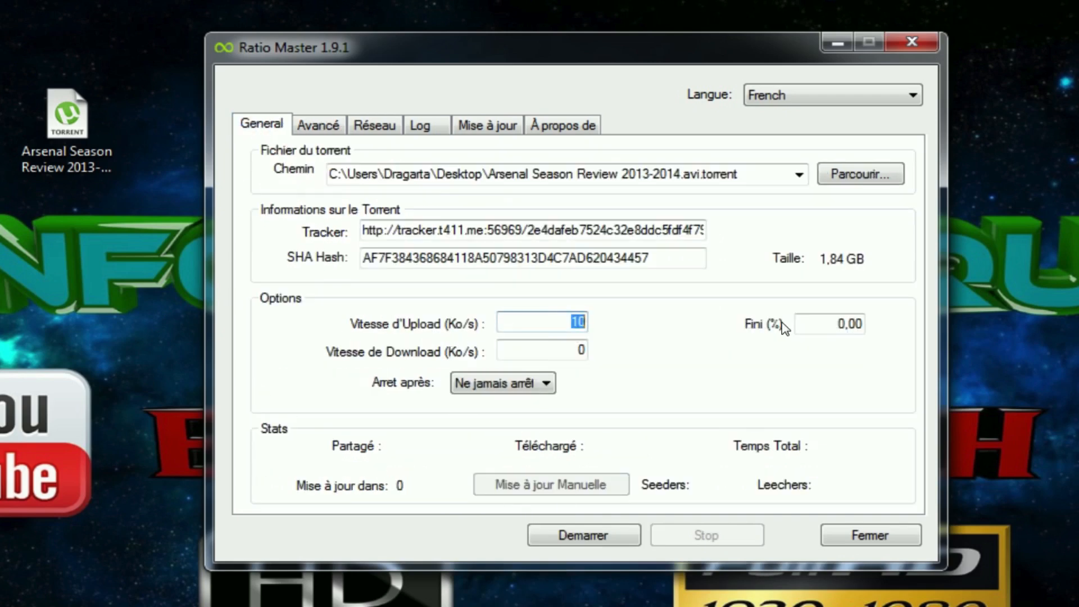
pyautogui.write('3000')
pyautogui.click(591, 539)
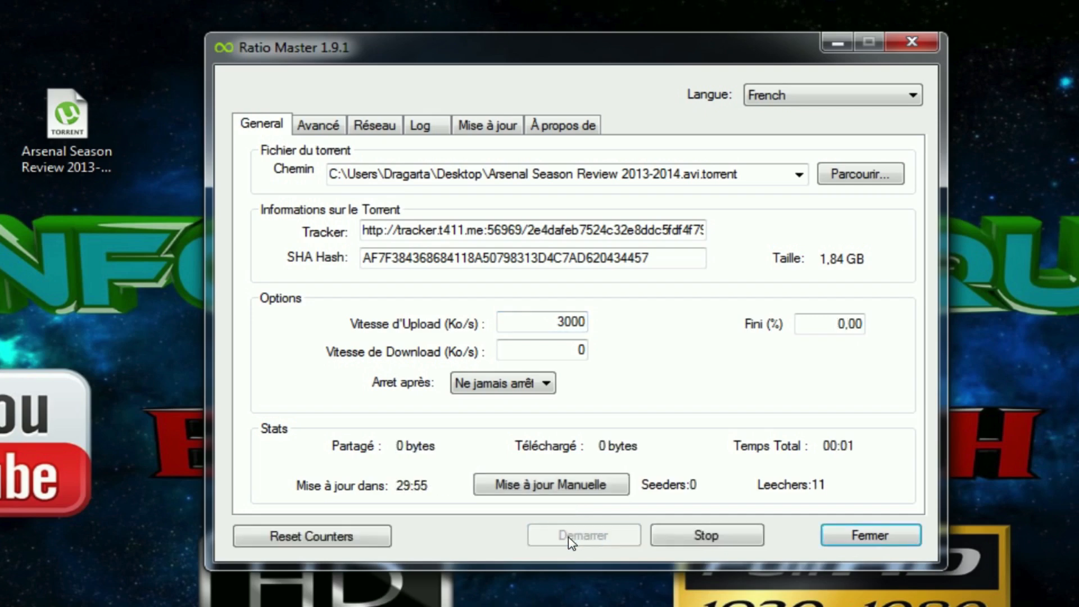
# Check the shared amount in Ratio Master and the account's upload total and ratio on the T411 site
pyautogui.moveTo(411, 445)
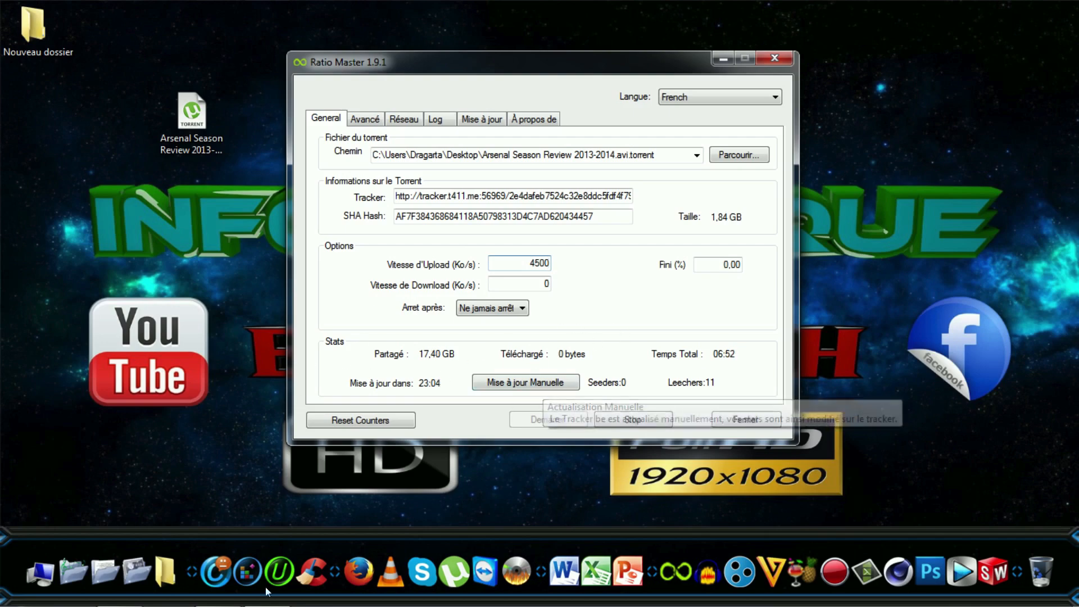
pyautogui.click(119, 597)
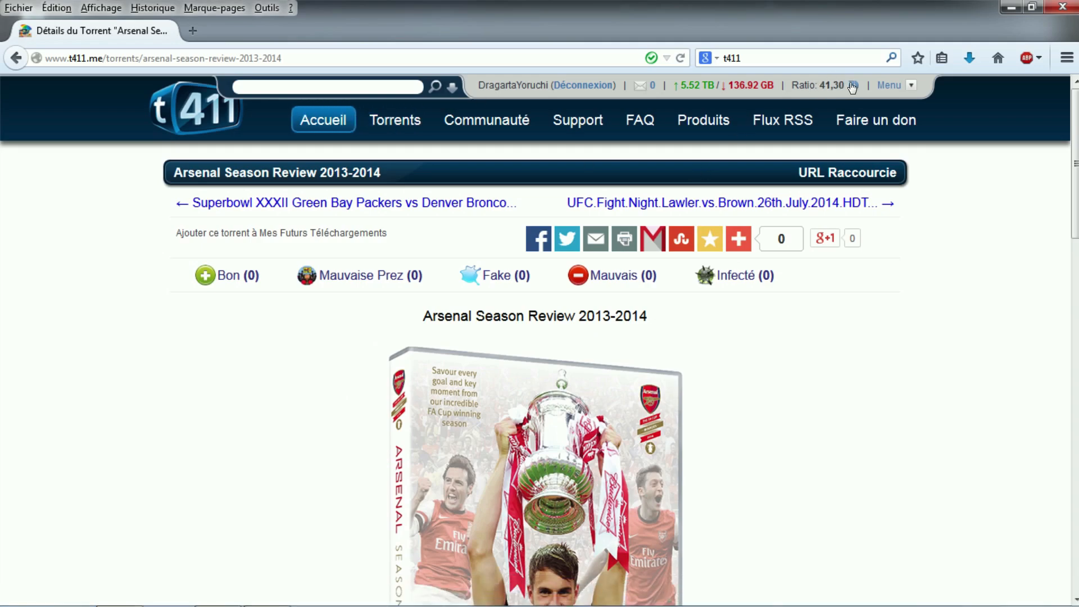
pyautogui.click(1012, 7)
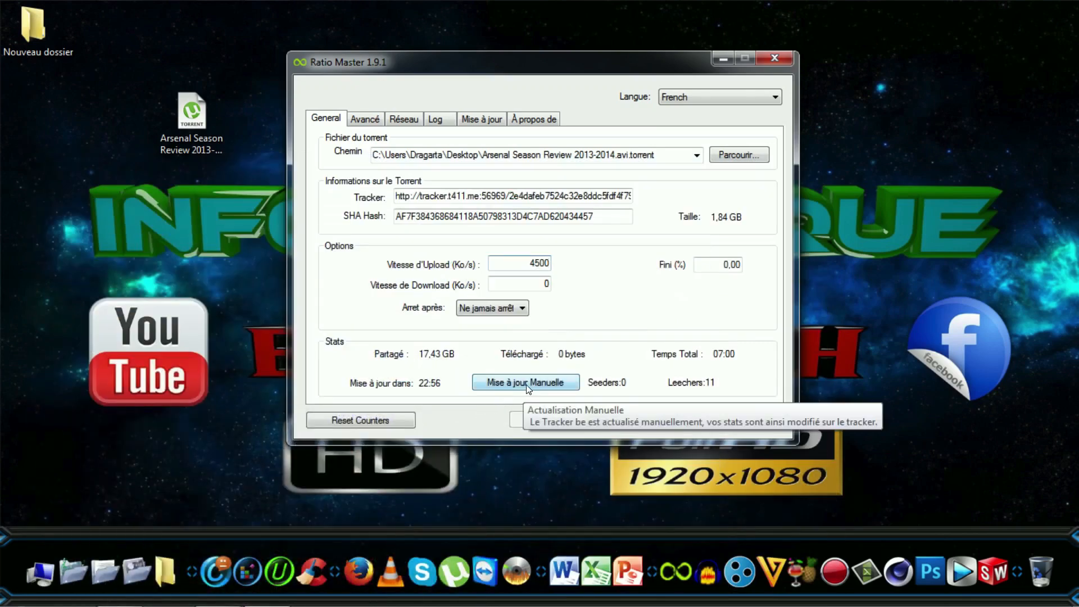
# Send a manual update to the tracker and stop the simulated upload, returning to the T411 page in Firefox
pyautogui.click(528, 388)
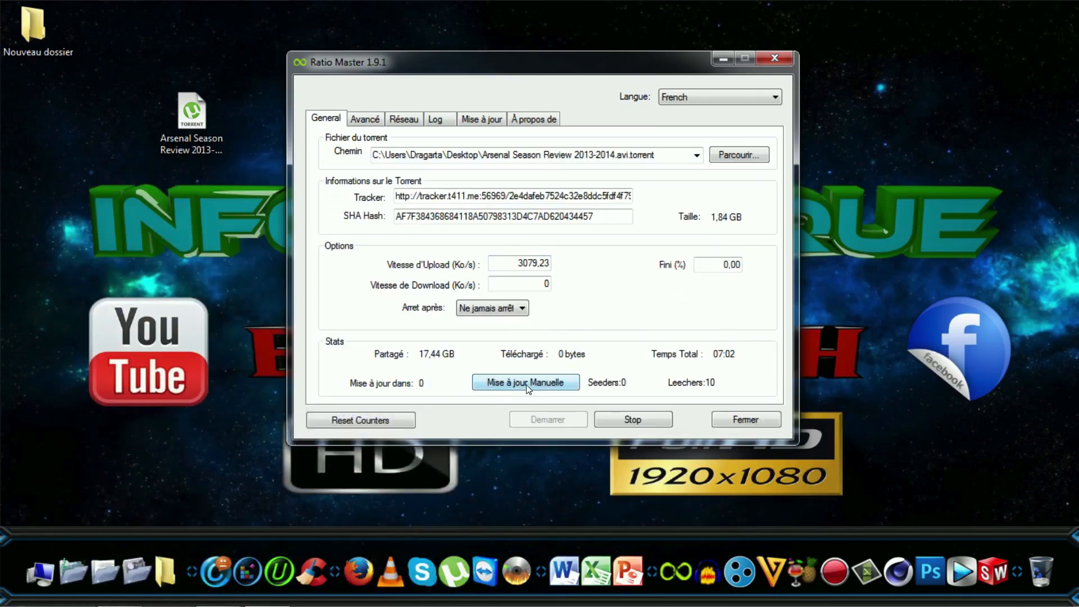
pyautogui.click(618, 421)
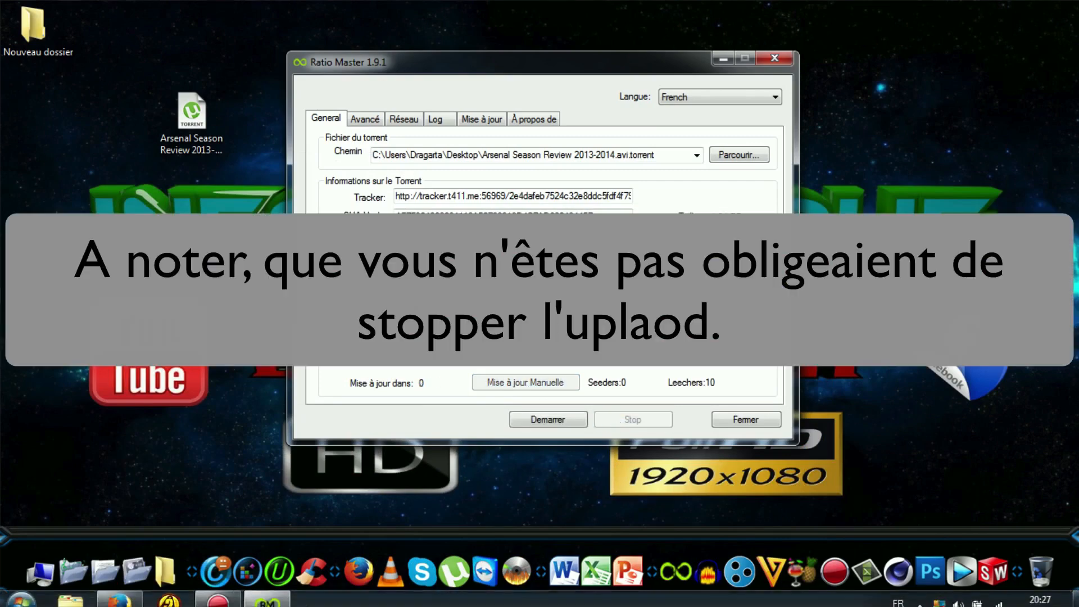
pyautogui.click(119, 592)
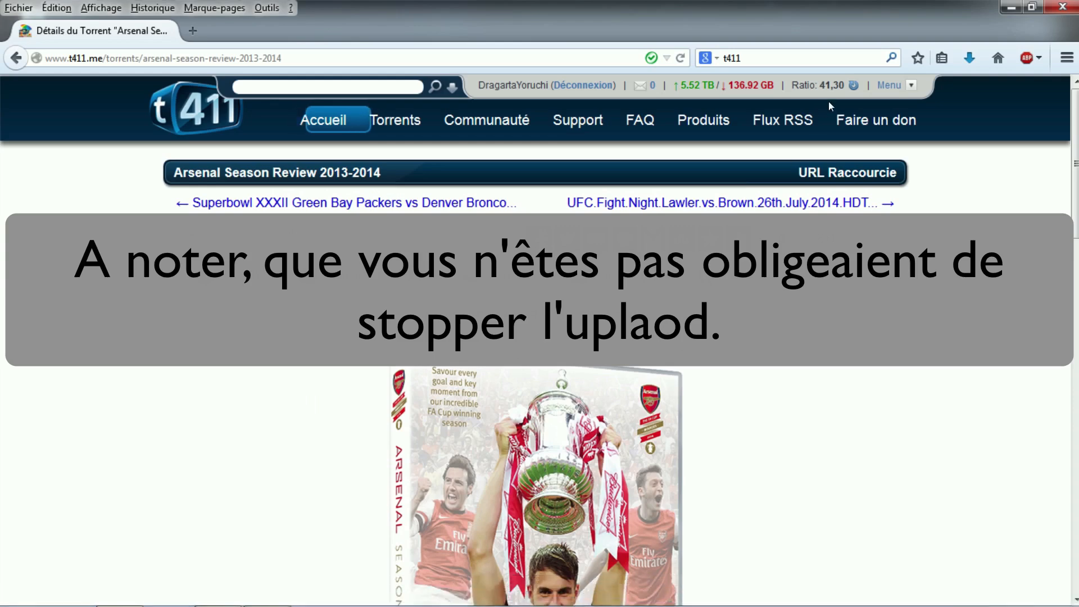